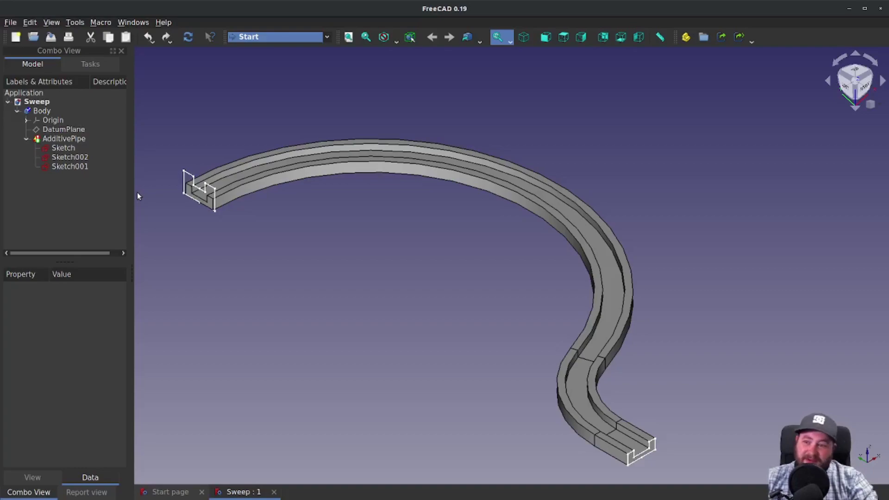
Delete the existing AdditivePipe feature.
right_click(74, 138)
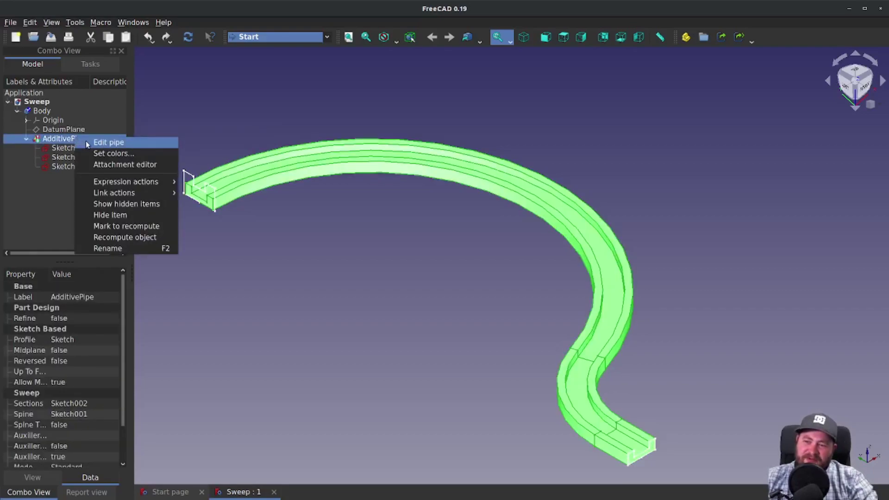
key(Escape)
key(Delete)
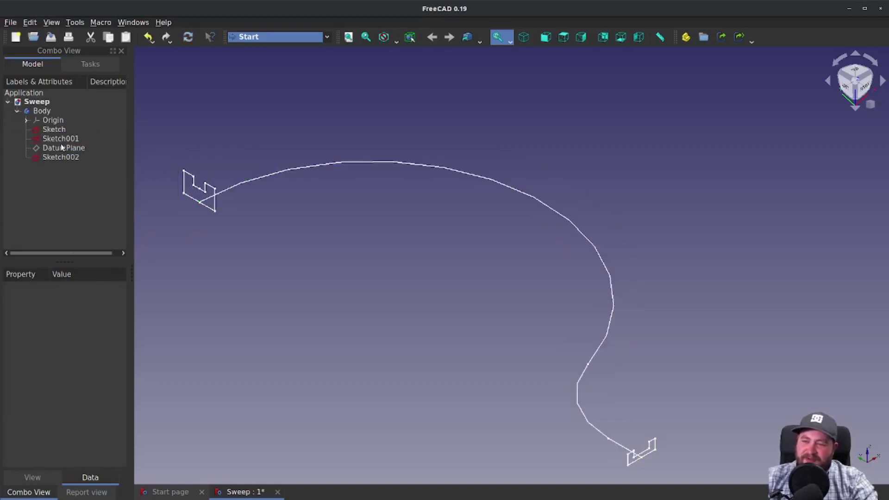
In Part Design, set up an additive pipe from Sketch along Sketch001 with Sketch002 as multisection; dismiss the error.
click(45, 129)
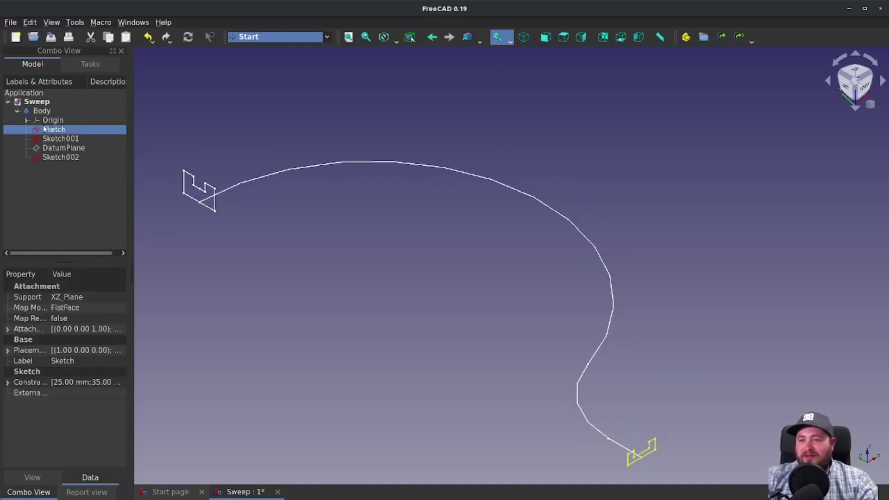
click(327, 39)
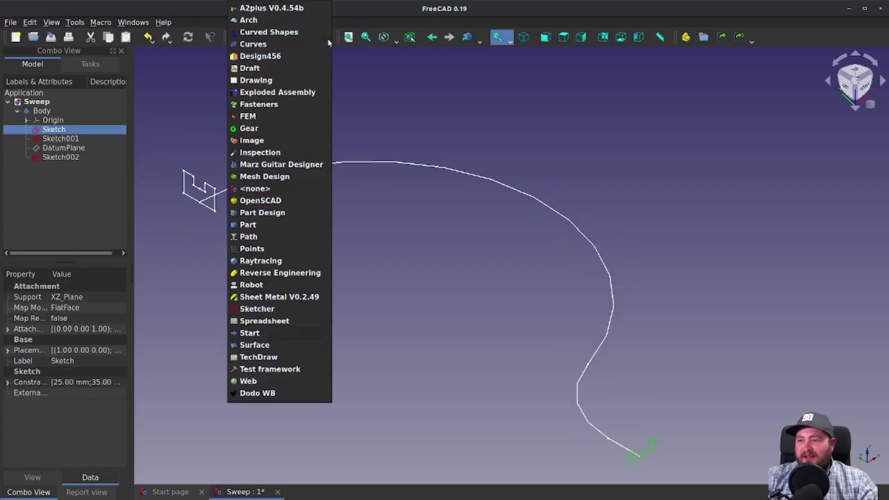
click(277, 213)
click(275, 55)
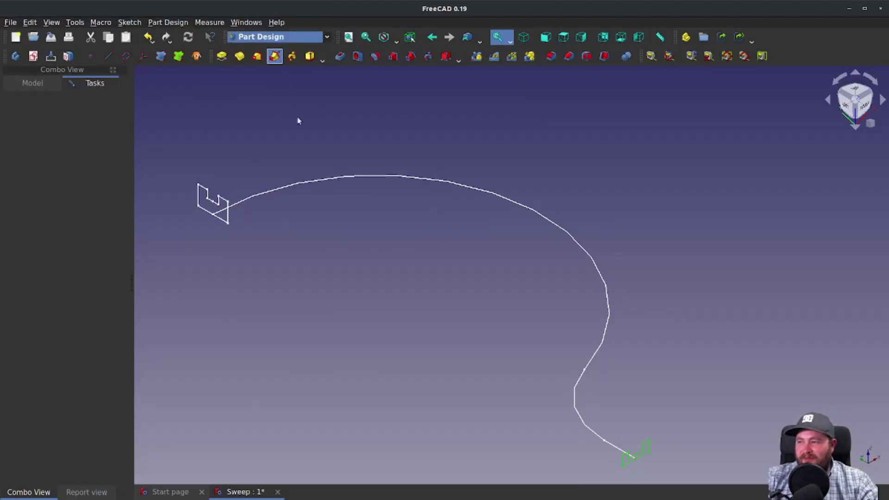
click(39, 207)
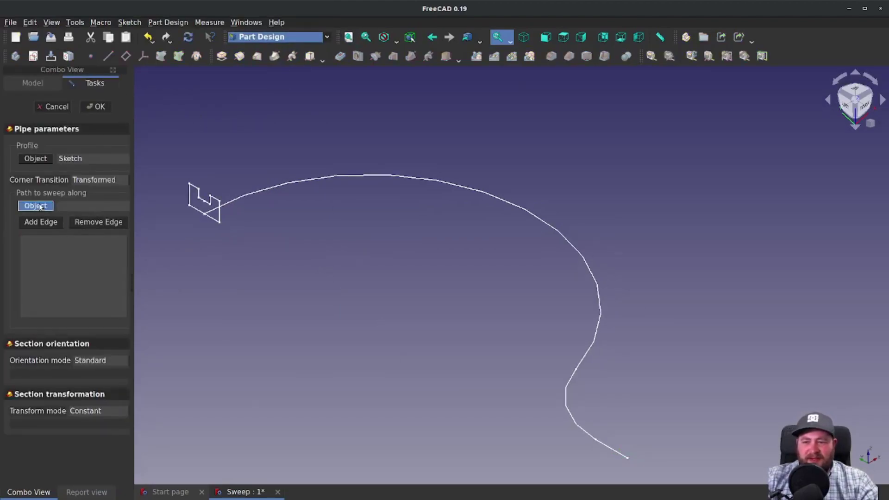
click(593, 279)
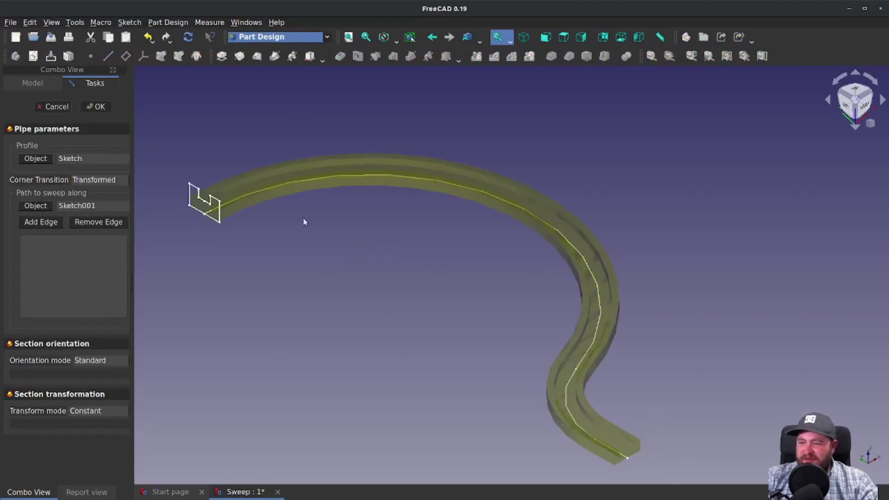
click(99, 411)
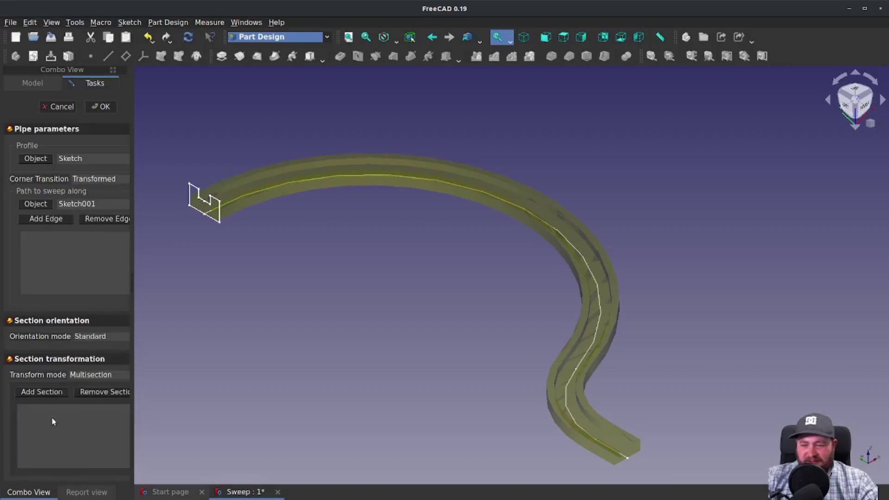
click(193, 186)
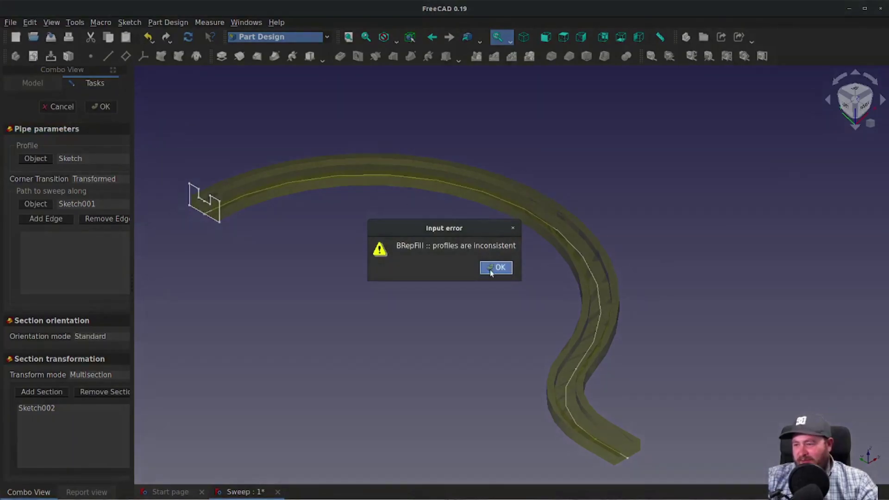
click(496, 268)
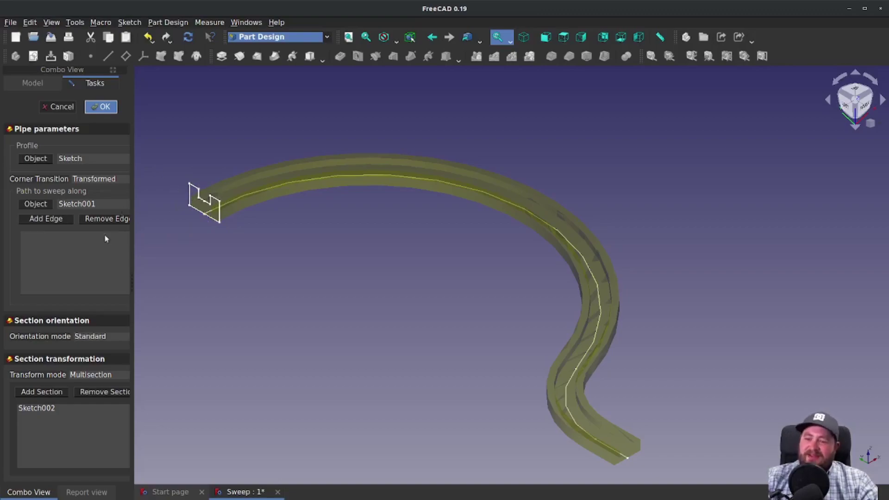
Cancel that setup and start a new additive pipe from Sketch002 along Sketch001.
click(62, 107)
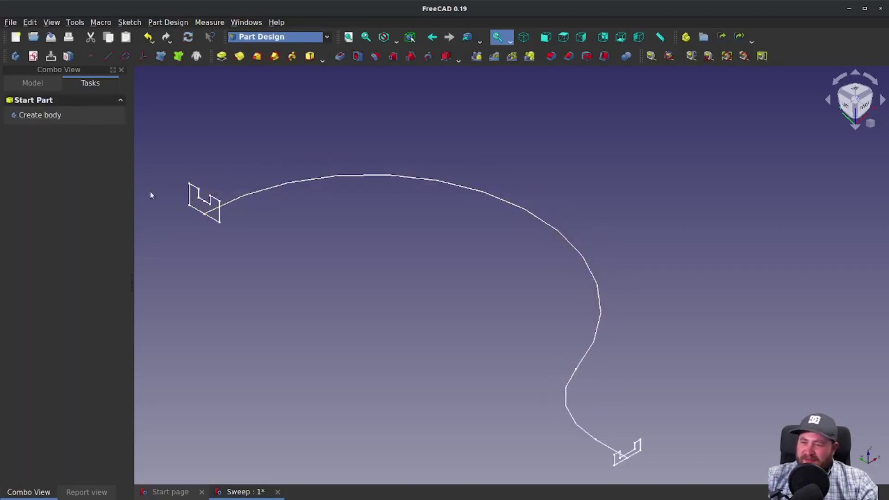
click(33, 84)
click(75, 177)
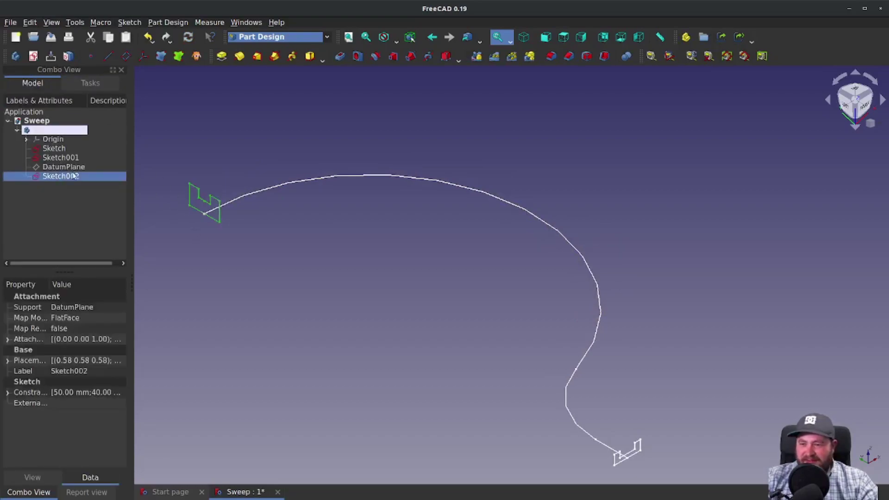
click(274, 56)
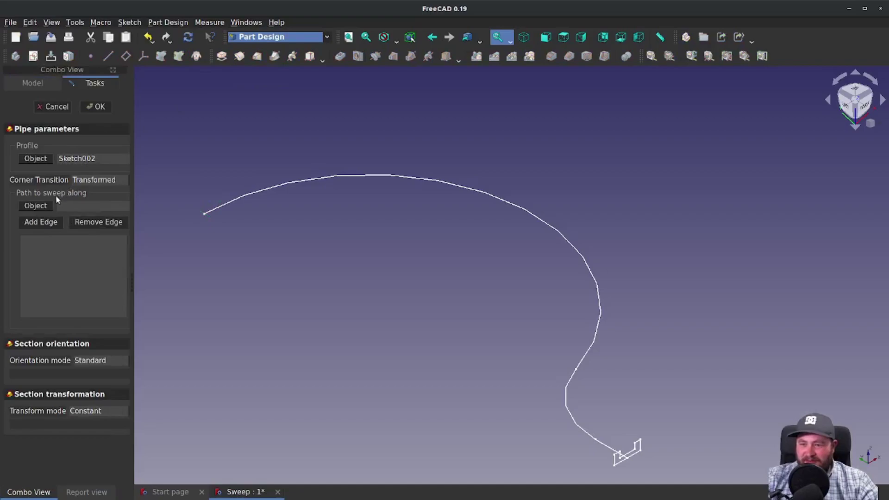
click(234, 200)
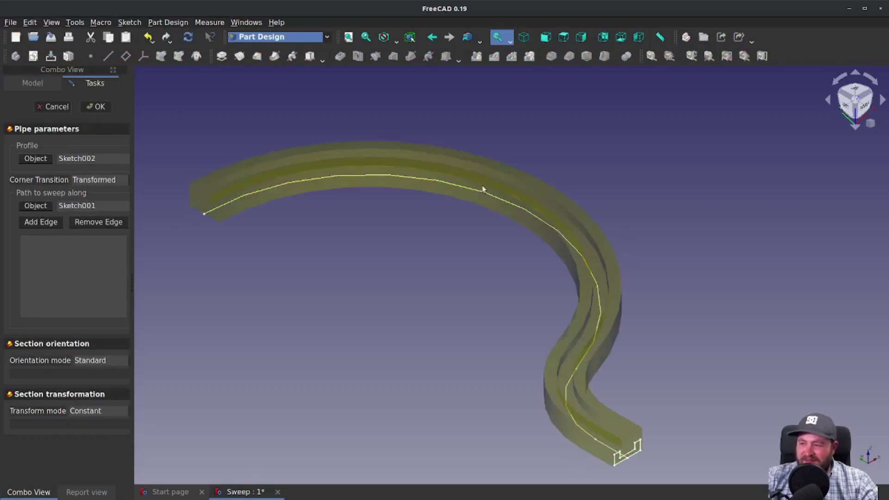
Add Sketch as a multisection, confirm, dismiss the inconsistent-profiles error, and cancel the pipe.
click(102, 413)
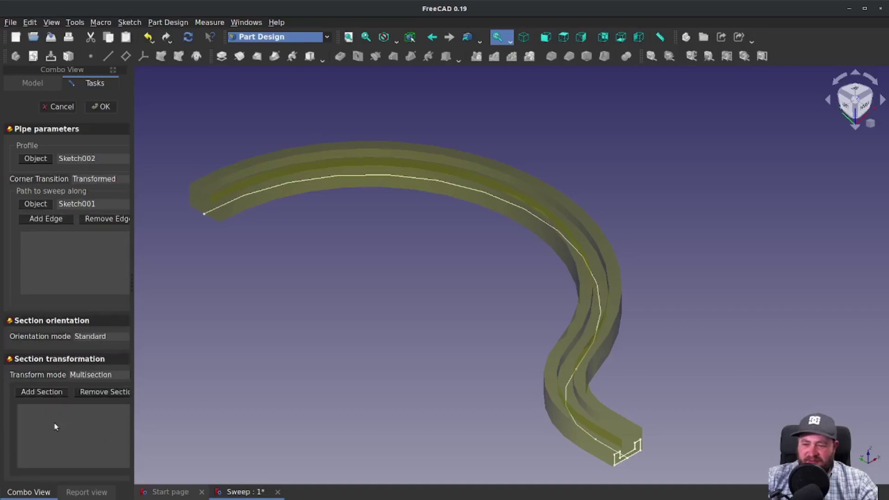
click(635, 449)
click(101, 106)
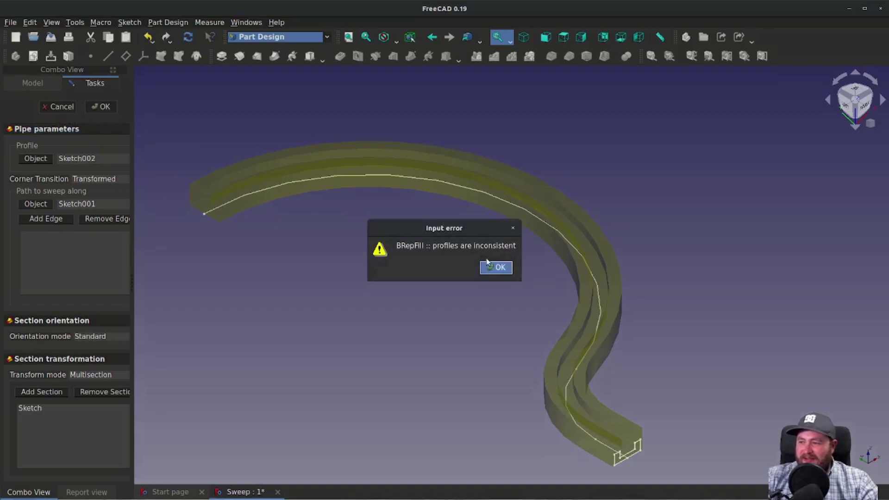
click(497, 269)
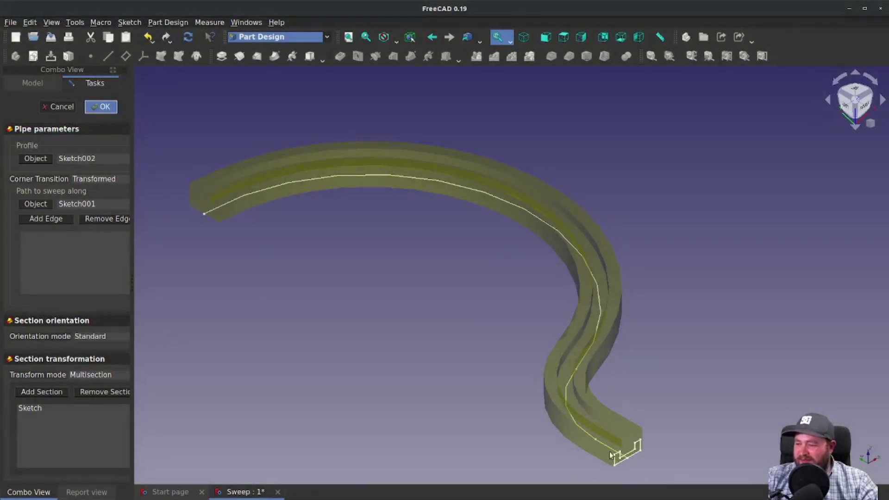
click(57, 107)
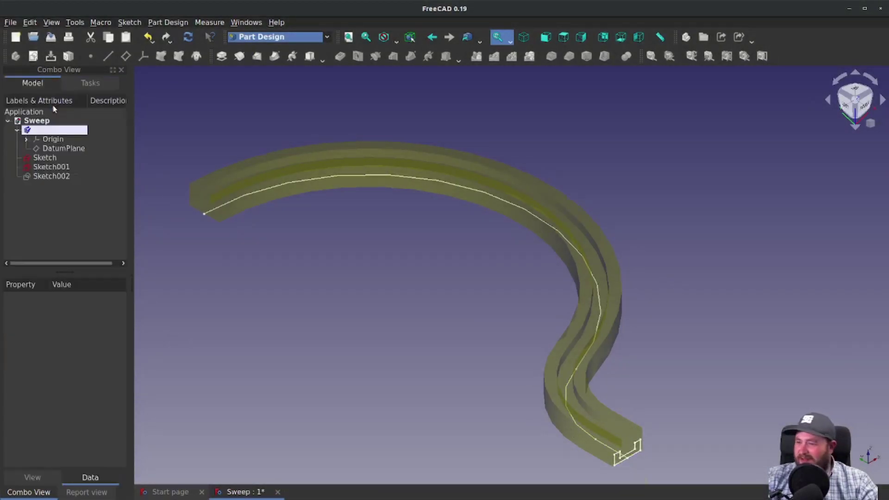
click(271, 261)
key(space)
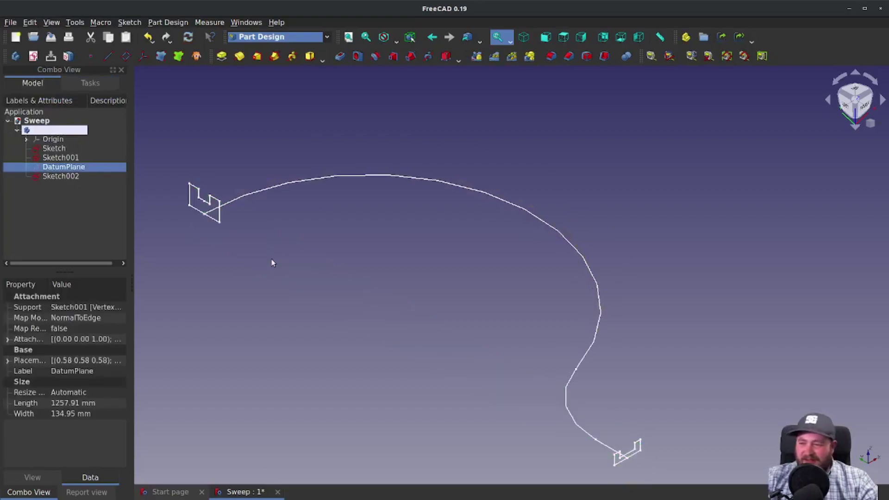
click(63, 149)
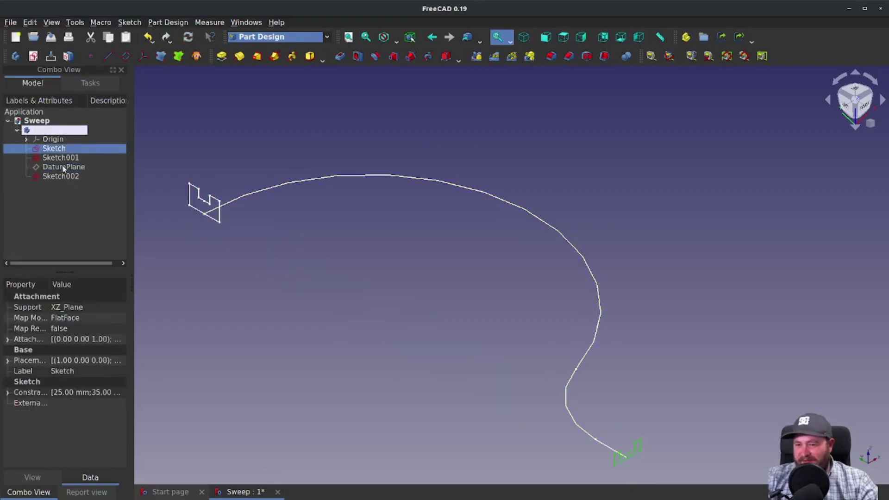
right_click(62, 177)
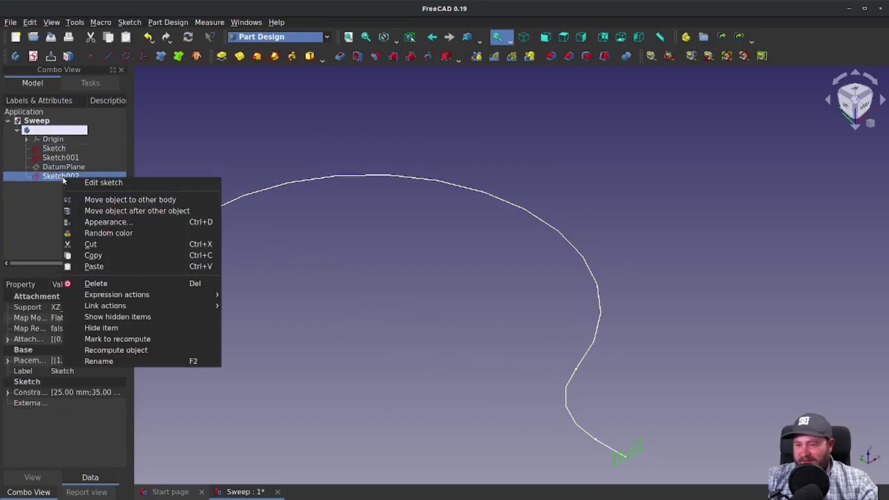
key(Escape)
key(space)
right_click(60, 150)
key(Escape)
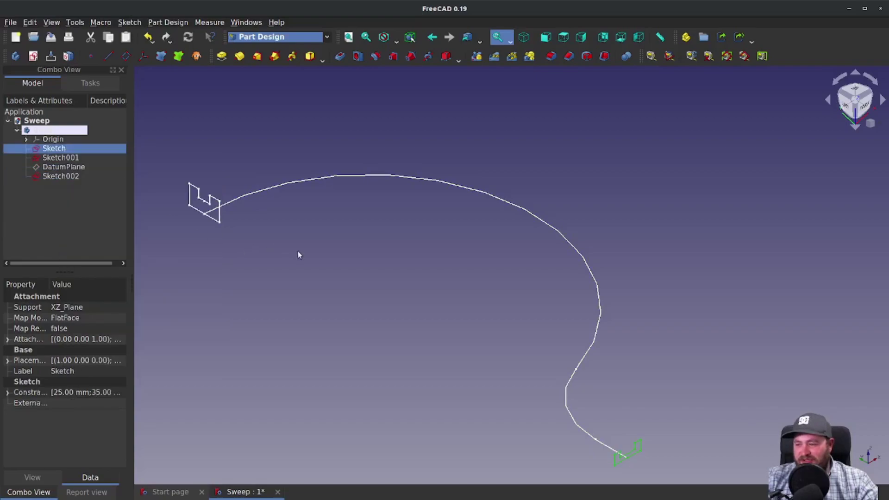
key(Return)
scroll(480, 311, up, 3)
scroll(293, 274, up, 3)
scroll(478, 323, up, 2)
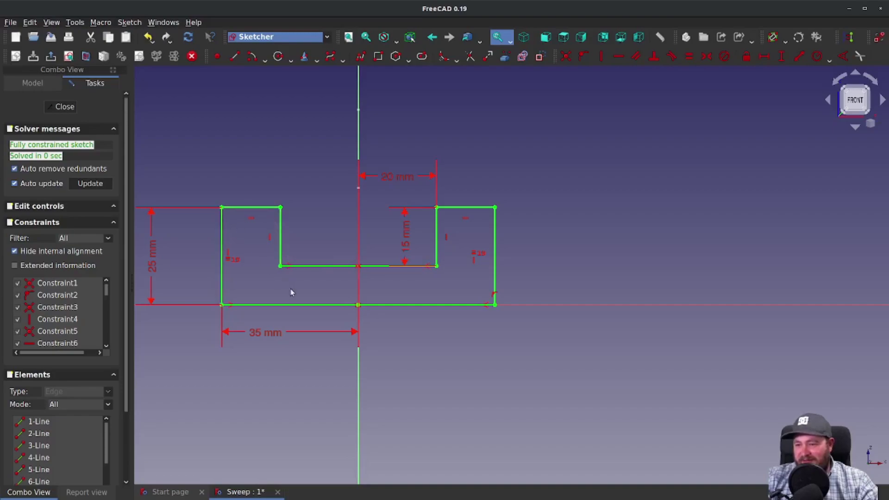
click(357, 267)
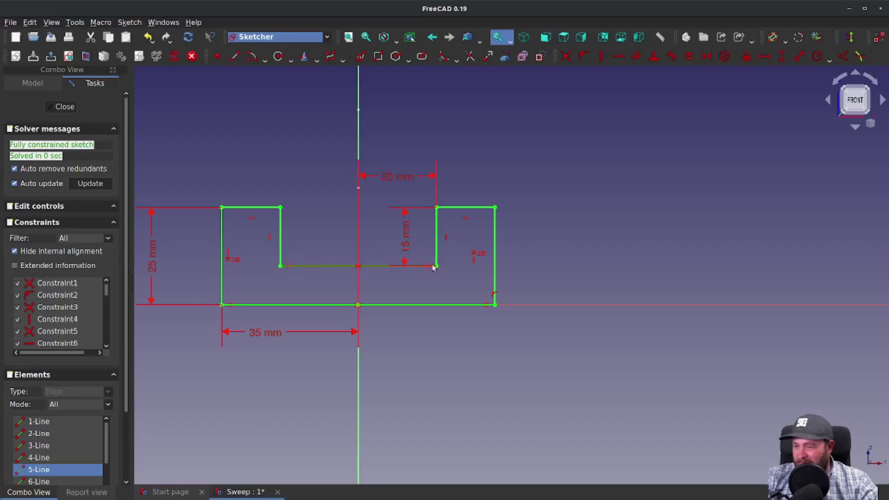
click(282, 187)
Leave the first profile sketch and open Sketch002 for editing.
click(65, 106)
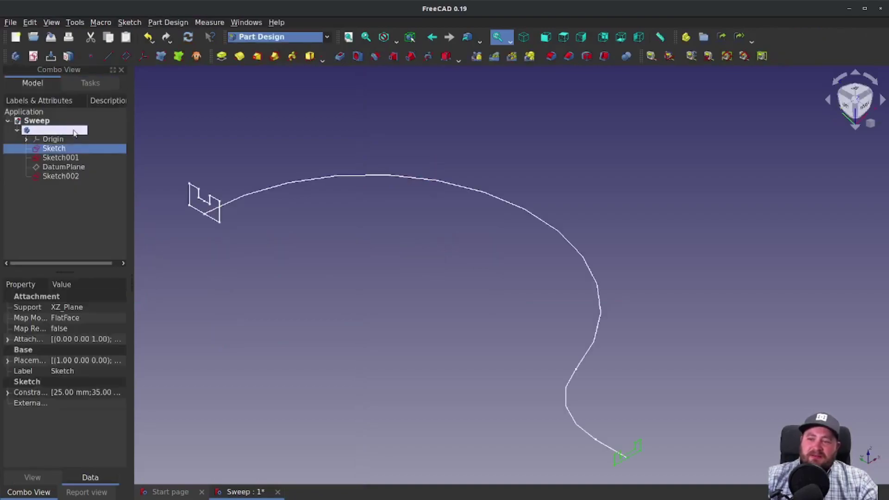
right_click(53, 174)
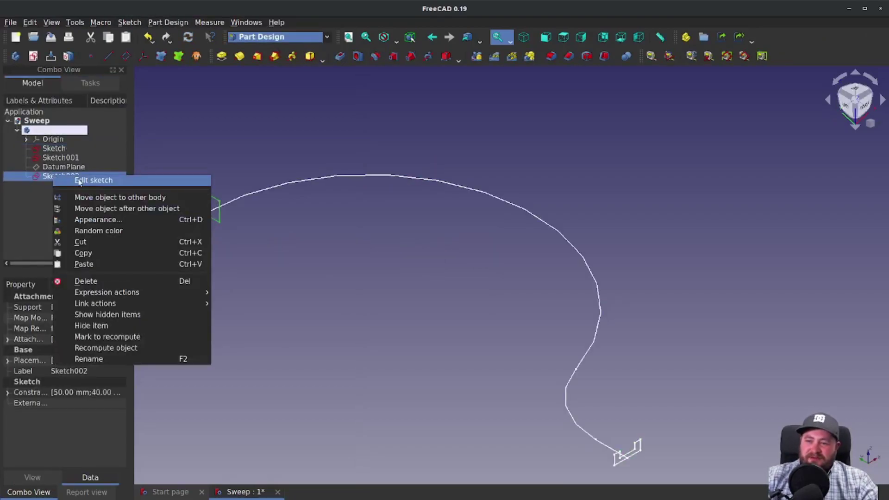
click(78, 181)
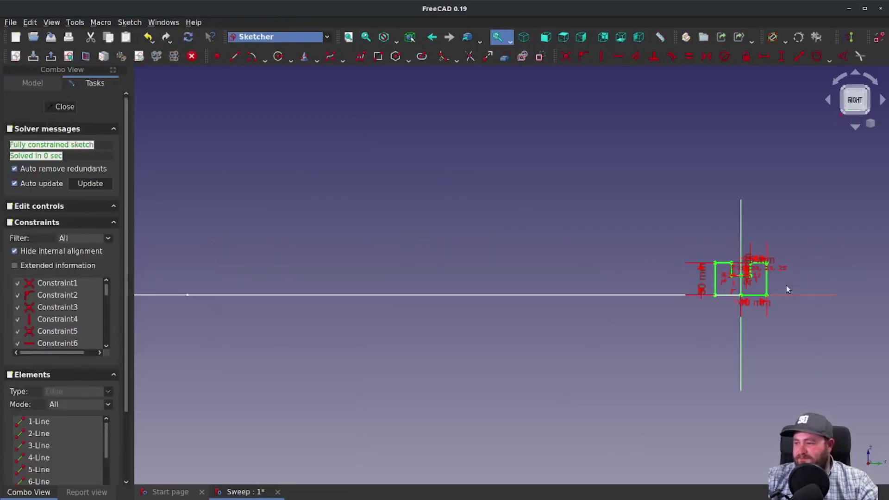
scroll(786, 285, up, 4)
scroll(771, 289, up, 6)
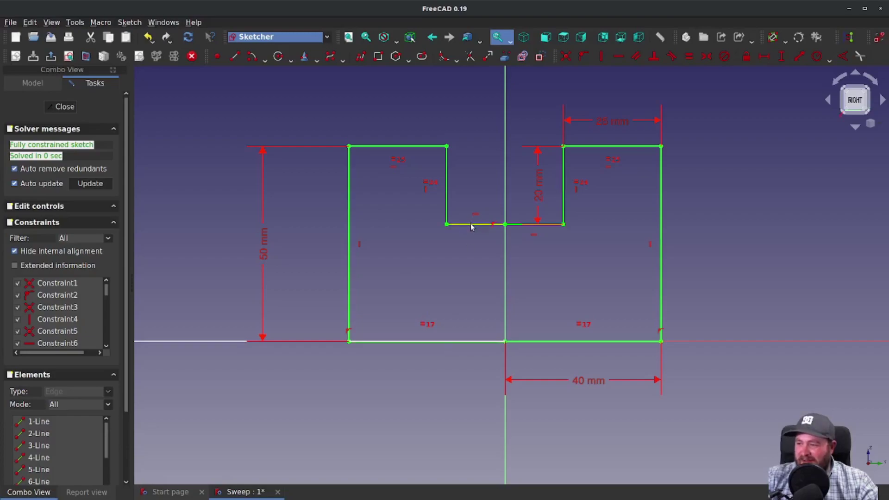
scroll(519, 231, up, 4)
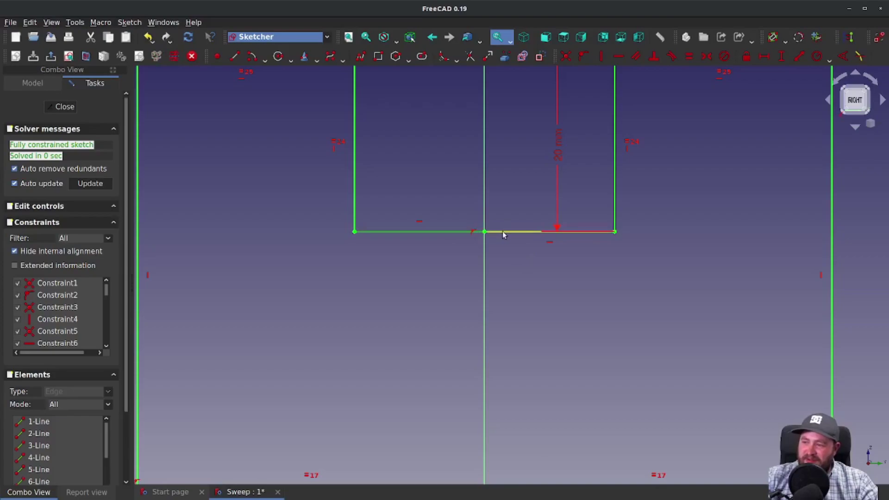
Make the slot's split bottom segment construction geometry.
click(502, 231)
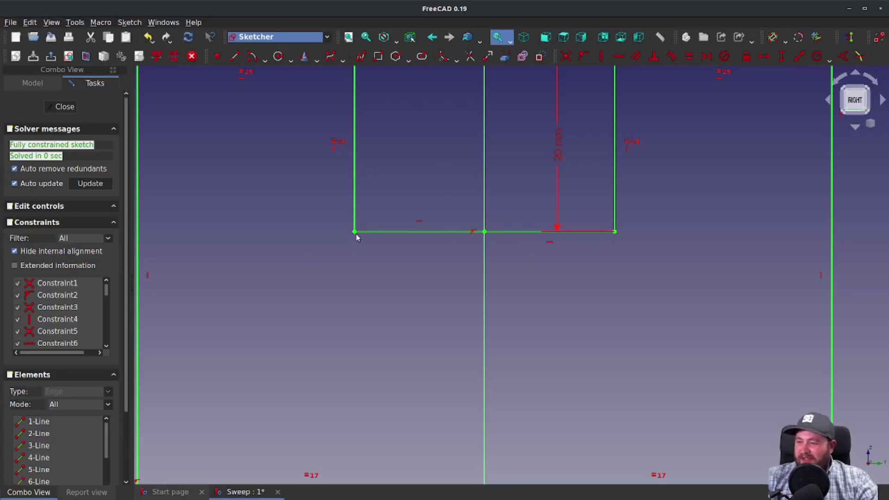
click(526, 233)
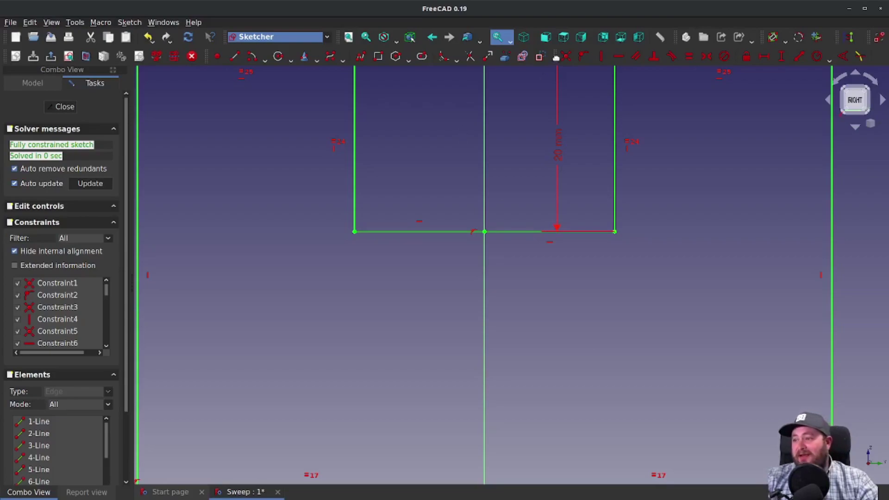
click(538, 55)
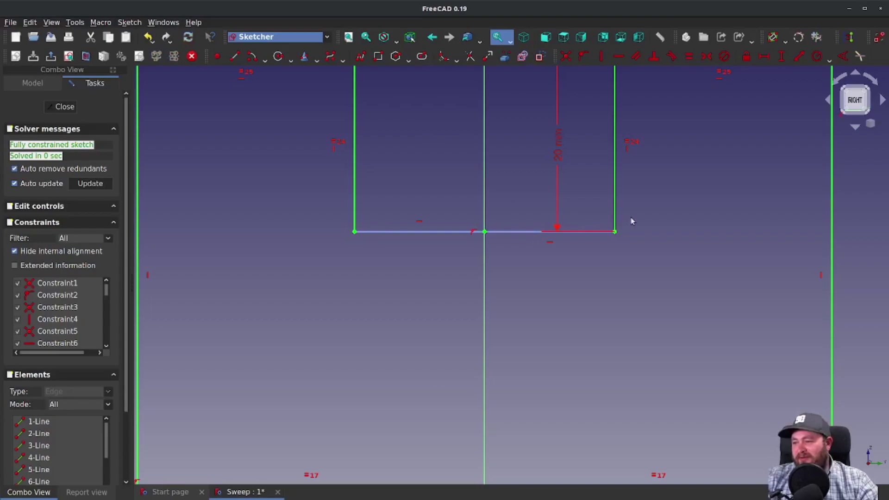
Draw one continuous line between the slot's left and right corners and close the sketch.
click(234, 56)
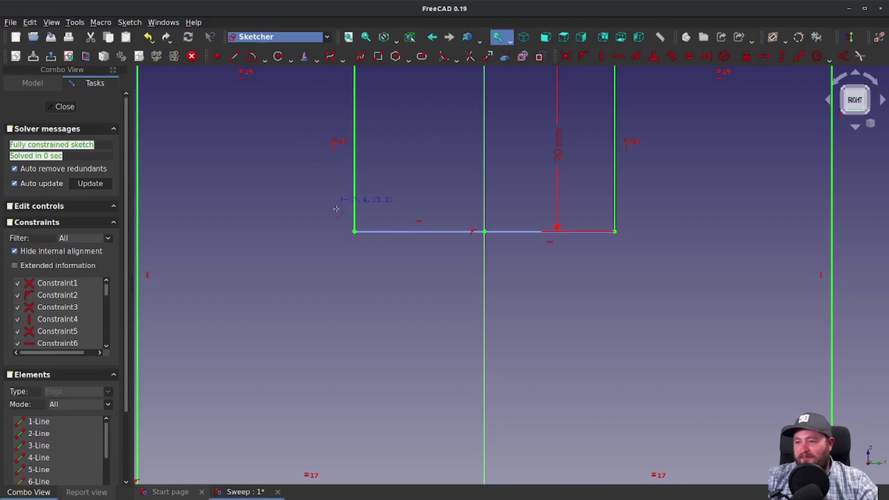
click(354, 230)
click(615, 231)
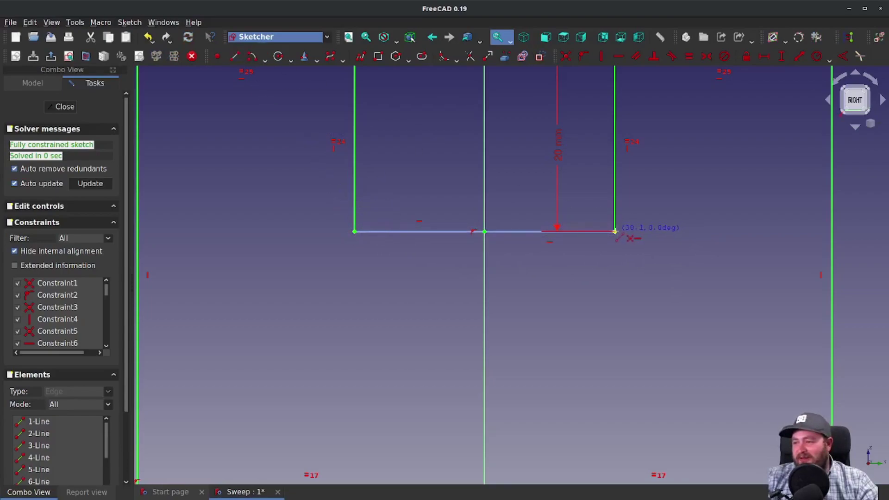
scroll(588, 276, down, 4)
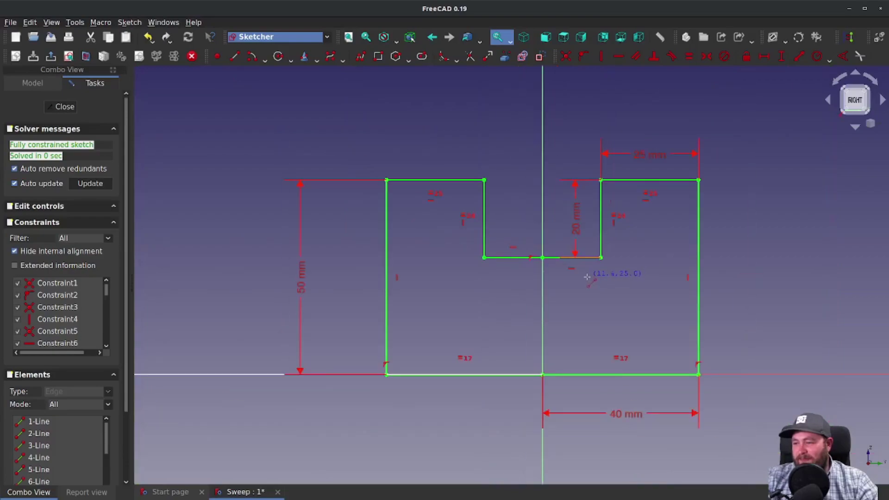
click(65, 106)
Create an additive pipe of Sketch along Sketch001, with Sketch002 as the multisection end section.
click(383, 257)
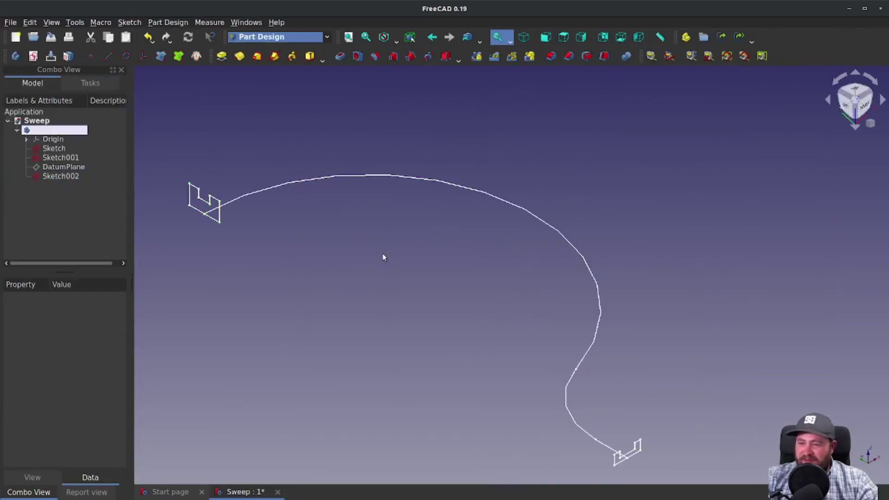
click(275, 56)
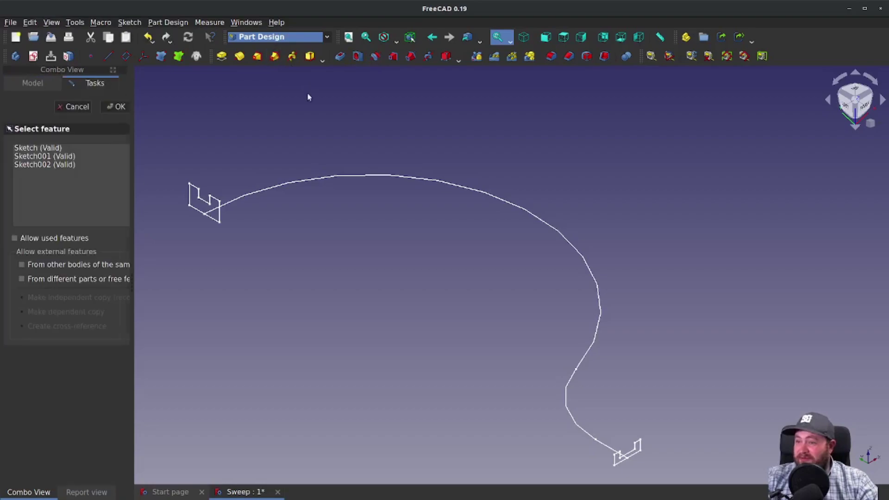
click(32, 149)
click(116, 106)
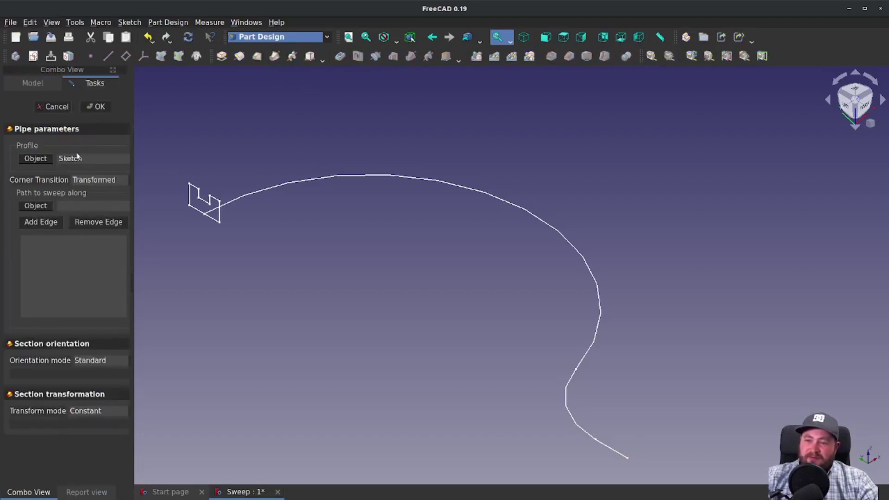
click(408, 179)
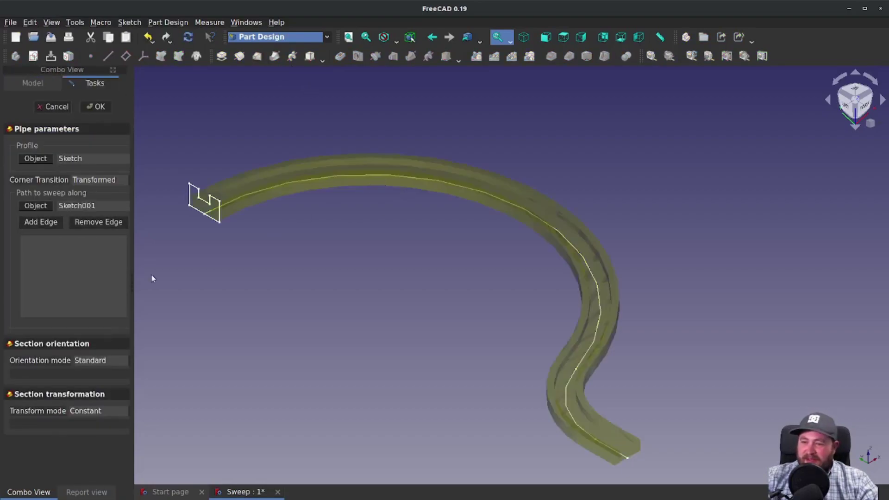
click(104, 411)
click(104, 427)
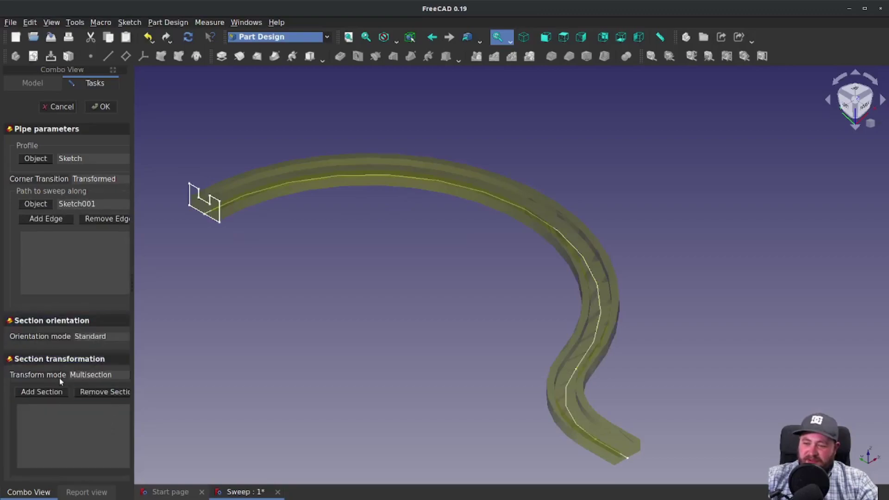
click(189, 186)
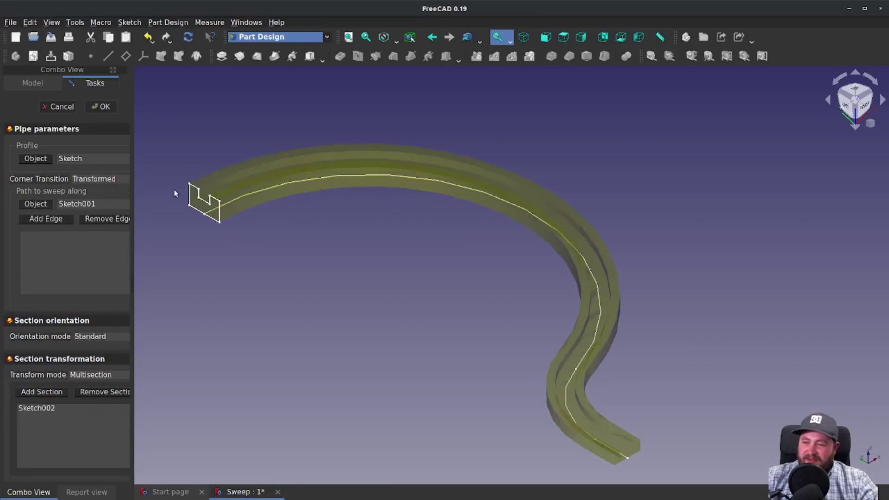
click(101, 106)
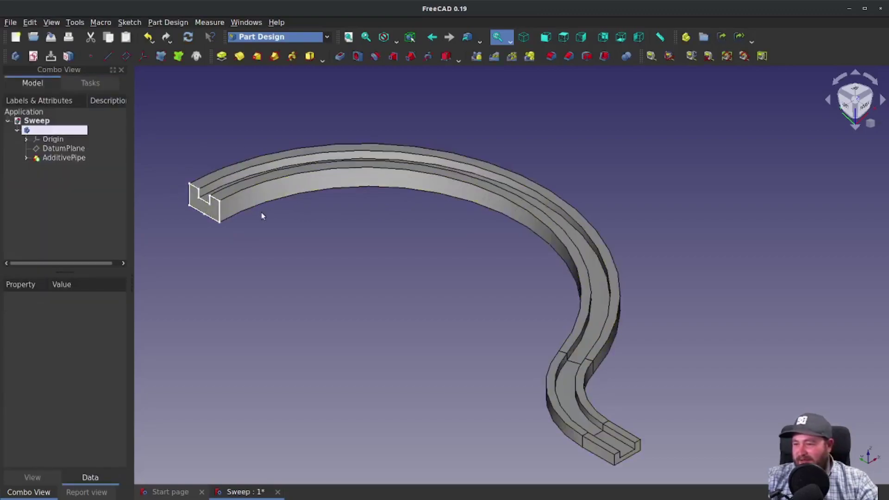